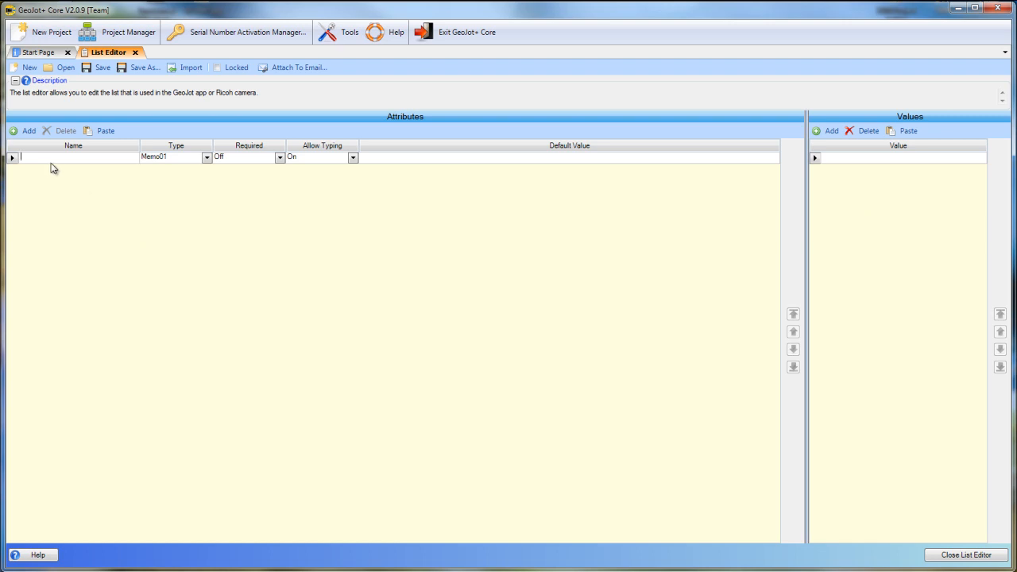
# Step: Create three list attributes named Mission No, Mission Type and Unit ID
pyautogui.write('Mission No')
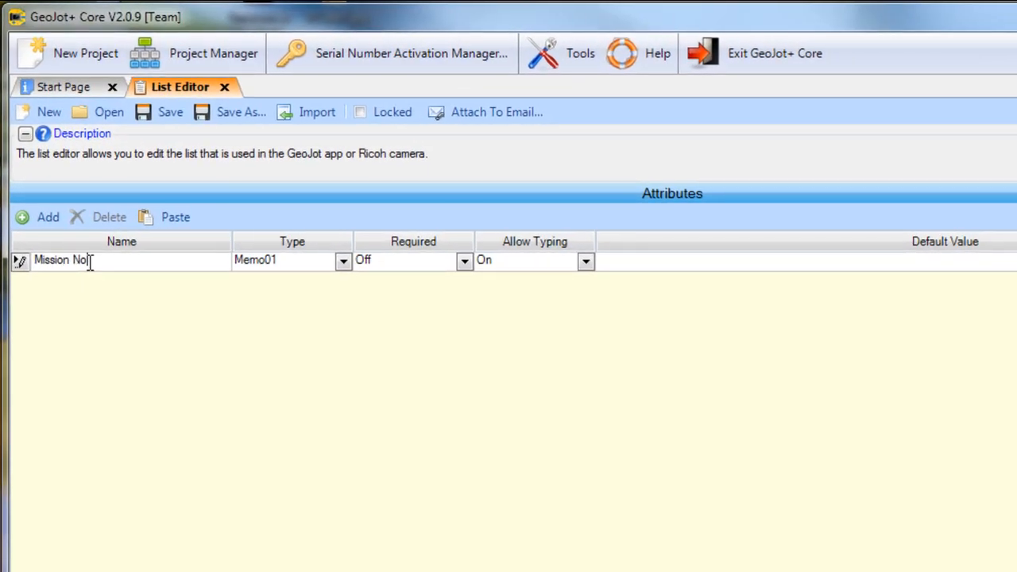
pyautogui.click(57, 217)
pyautogui.click(67, 279)
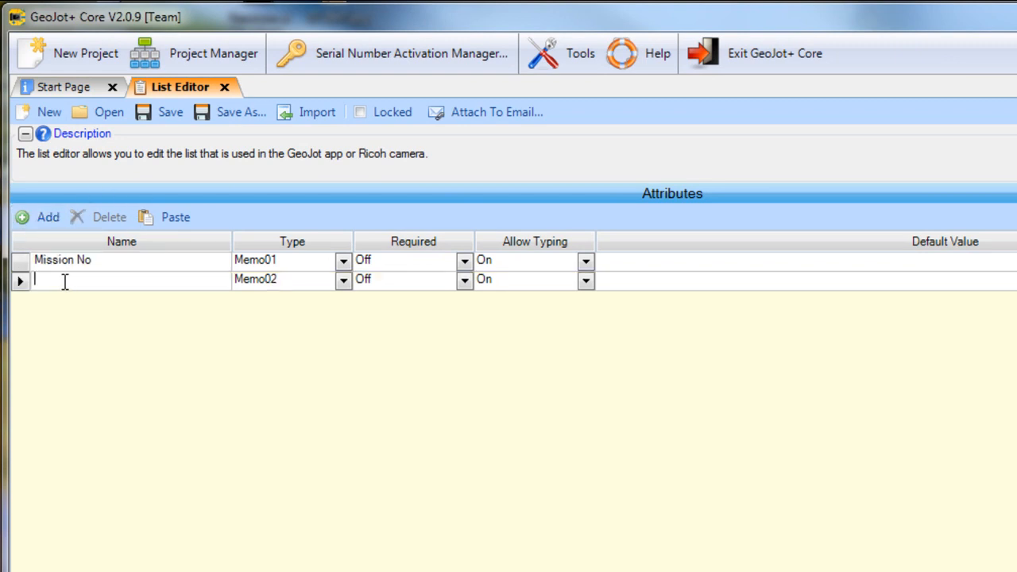
pyautogui.write('Mission Type')
pyautogui.click(48, 217)
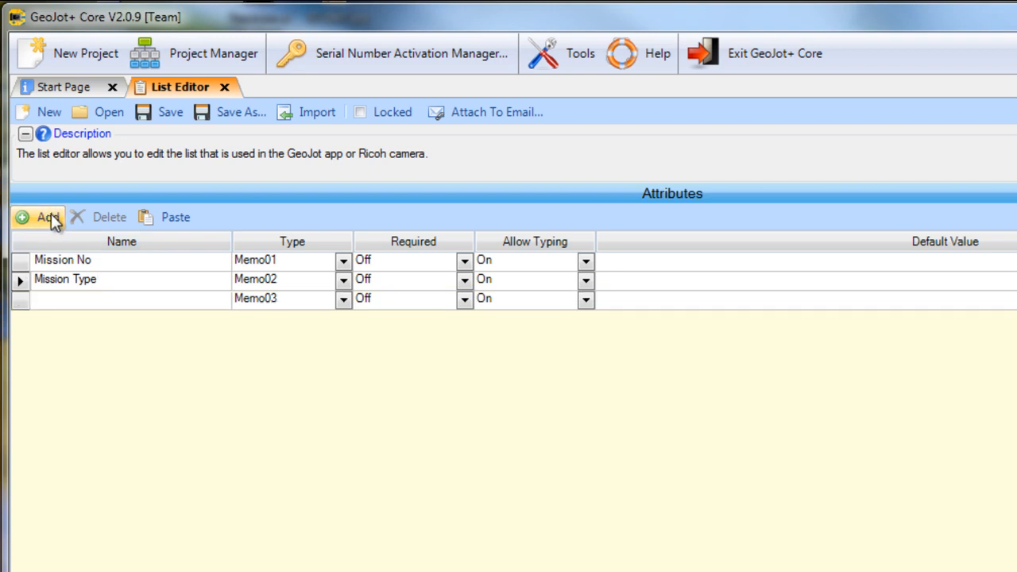
pyautogui.click(69, 299)
pyautogui.write('Unit ID')
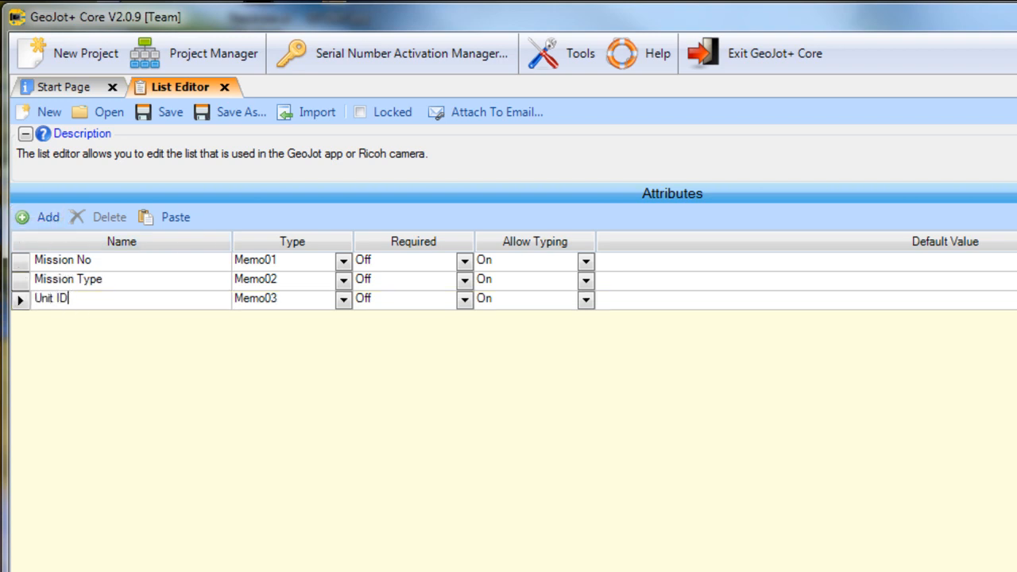
pyautogui.click(294, 256)
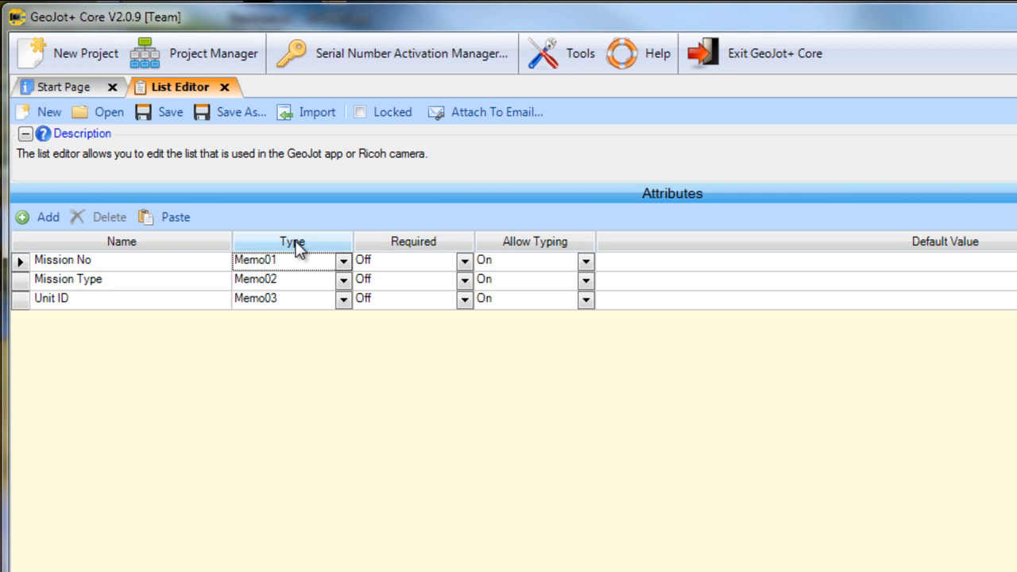
pyautogui.click(342, 261)
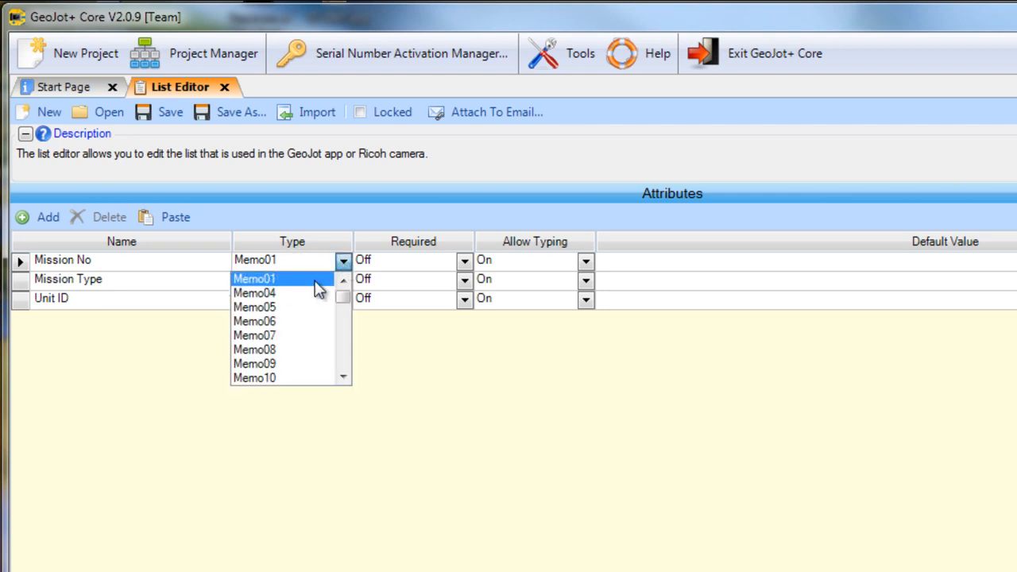
pyautogui.moveTo(341, 297); pyautogui.dragTo(343, 383)
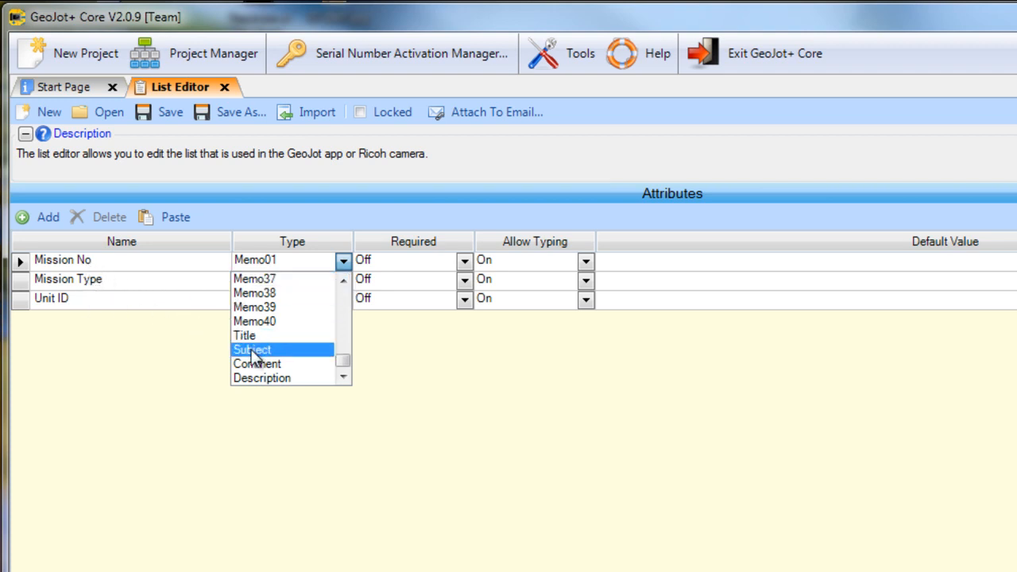
pyautogui.click(344, 262)
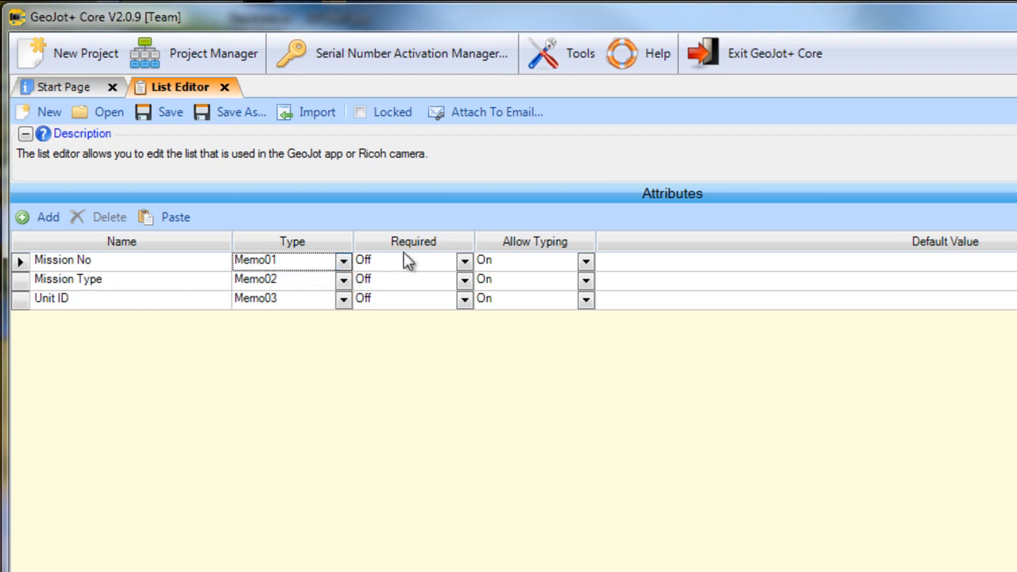
# Step: Make the Mission No and Mission Type attributes required, and set Allow Typing to On for Mission No
pyautogui.click(422, 268)
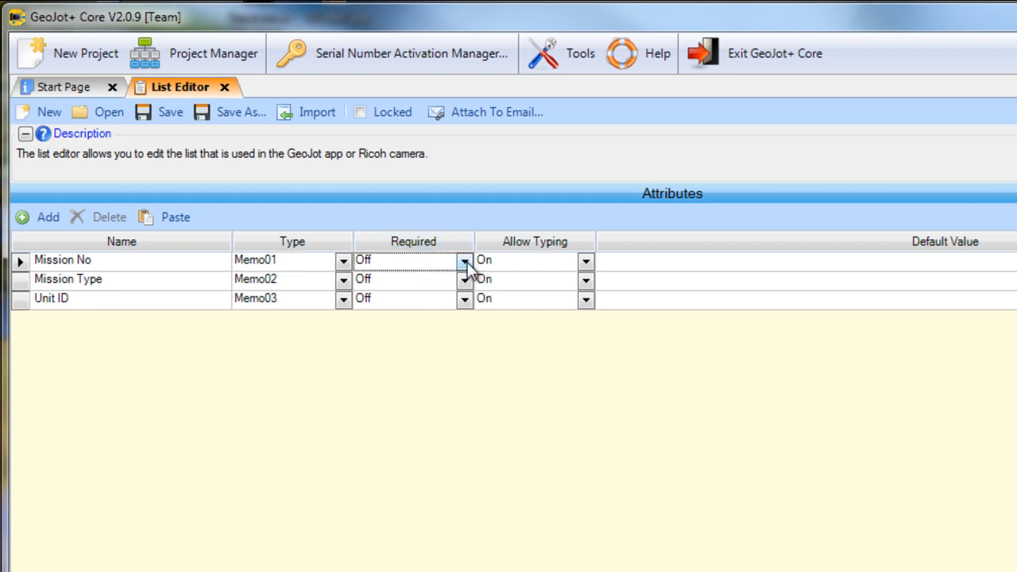
pyautogui.click(465, 262)
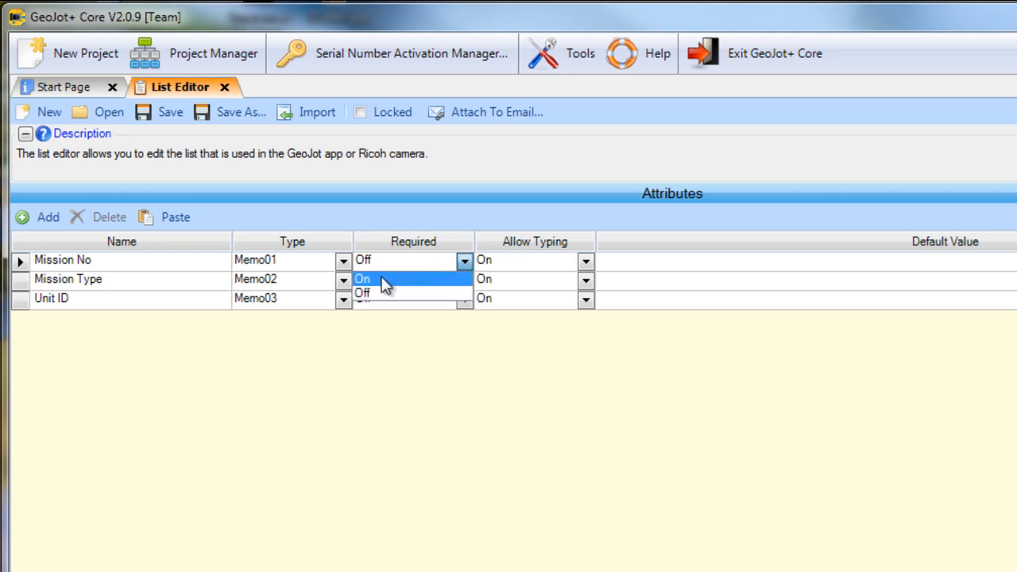
pyautogui.click(381, 280)
pyautogui.click(464, 279)
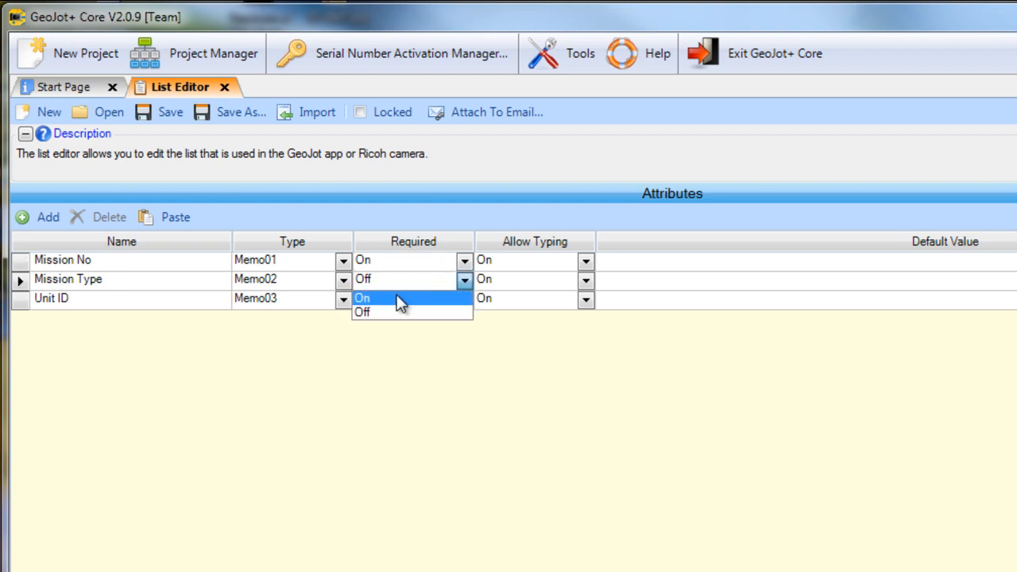
pyautogui.click(390, 296)
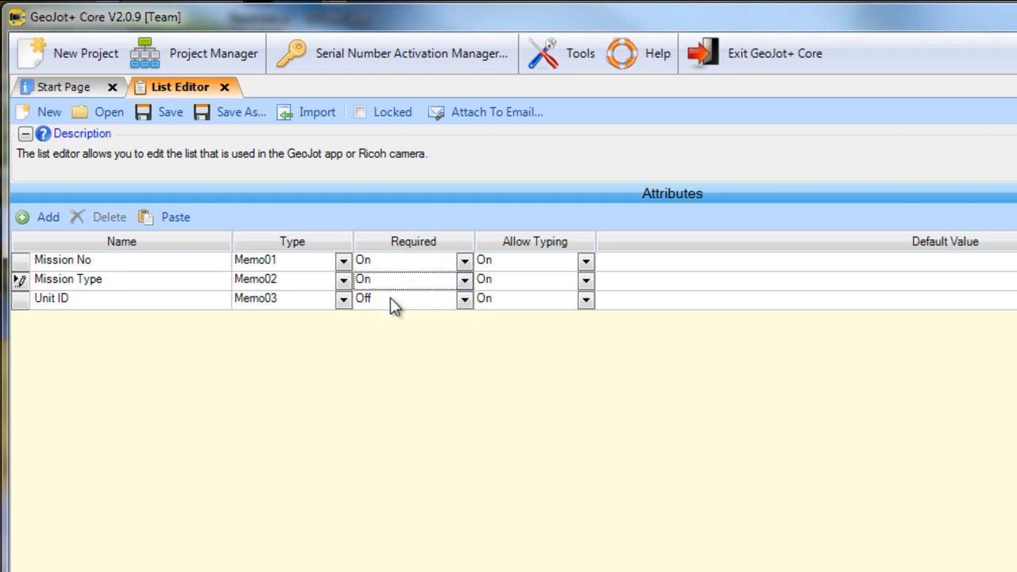
pyautogui.click(585, 263)
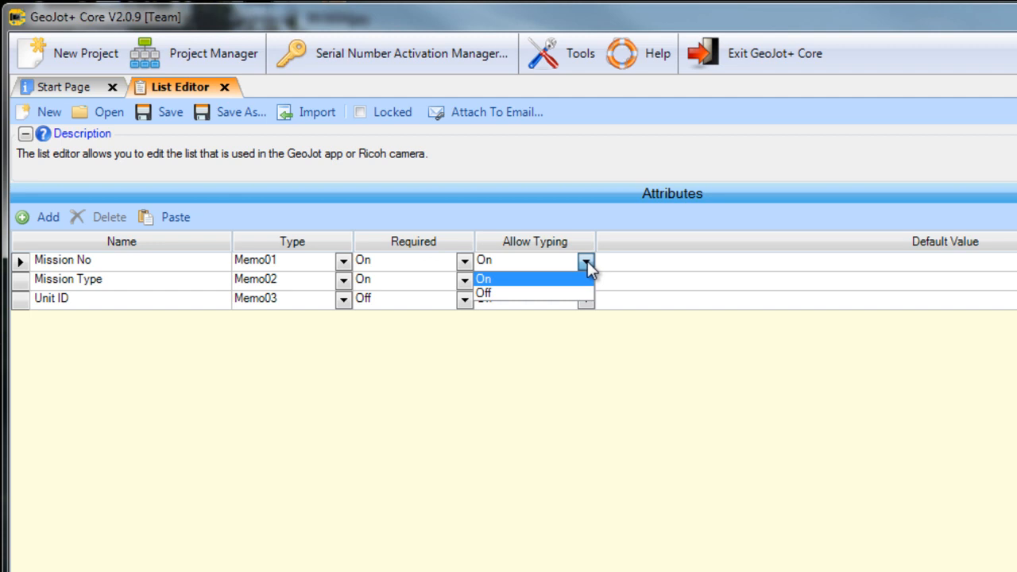
pyautogui.click(573, 278)
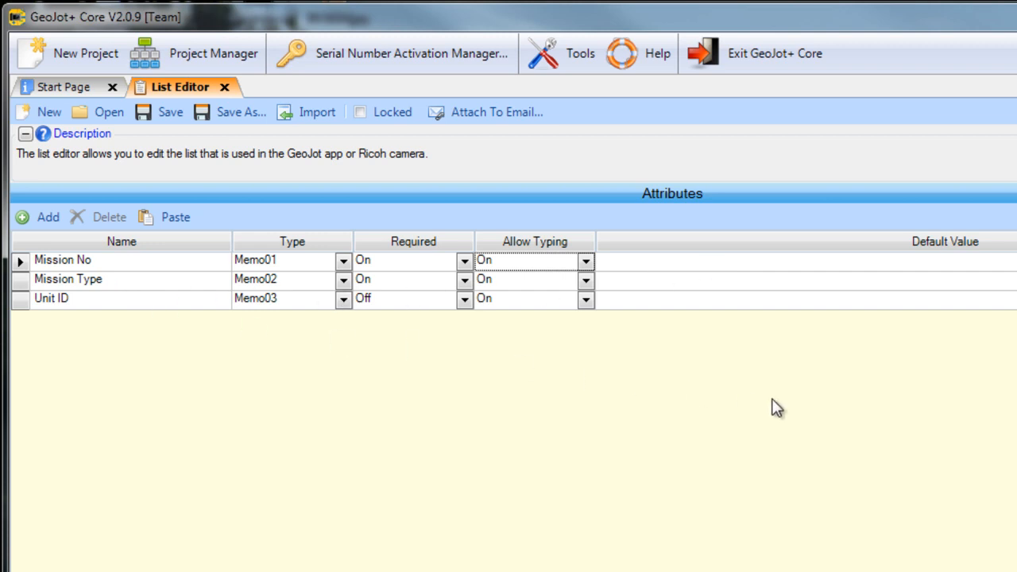
# Step: Move the Mission No attribute to the end of the attribute list and back to first place
pyautogui.click(21, 264)
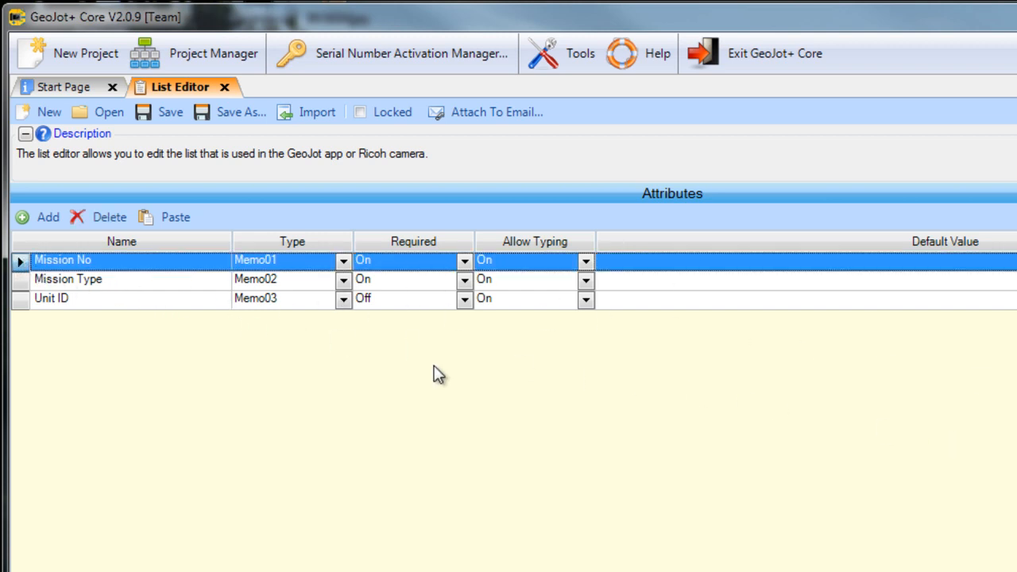
pyautogui.hotkey('ctrl', 'Down')
pyautogui.hotkey('ctrl', 'Down')
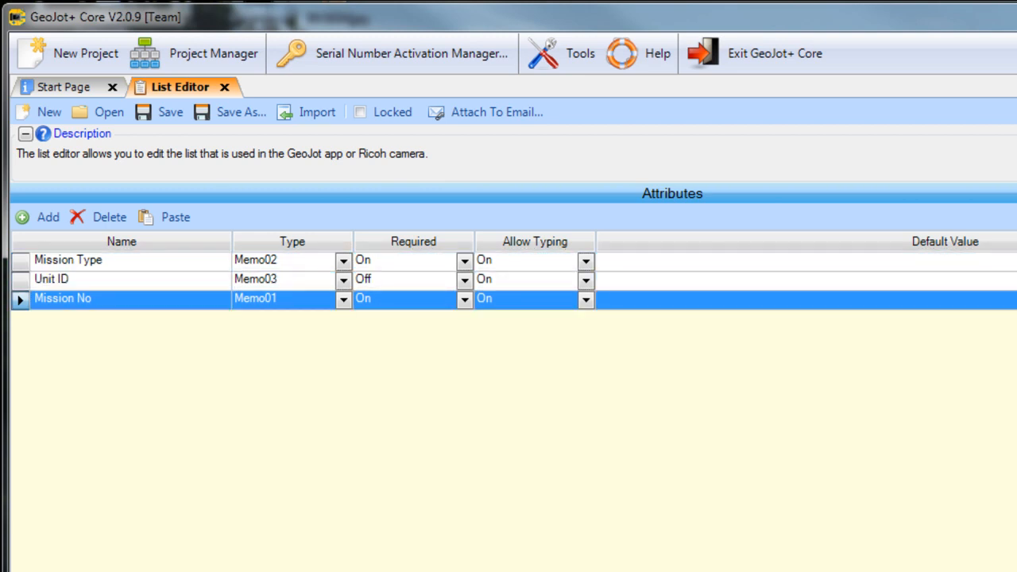
pyautogui.hotkey('ctrl', 'Up')
pyautogui.hotkey('ctrl', 'Up')
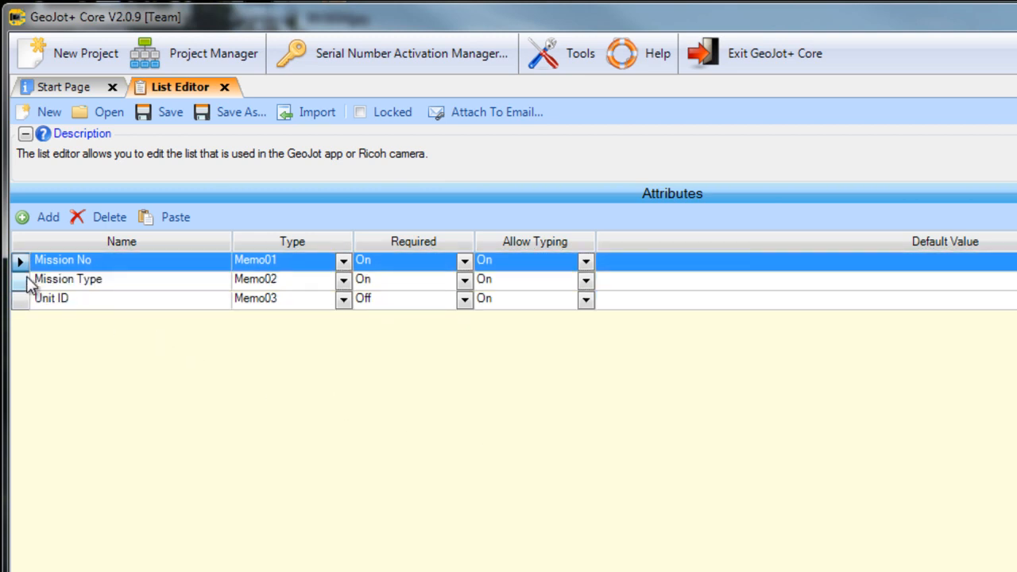
# Step: Add the values AB1234 and BC2345 to the Mission No attribute
pyautogui.moveTo(21, 270)
pyautogui.mouseDown()
pyautogui.moveTo(23, 313)
pyautogui.moveTo(28, 260)
pyautogui.mouseUp()
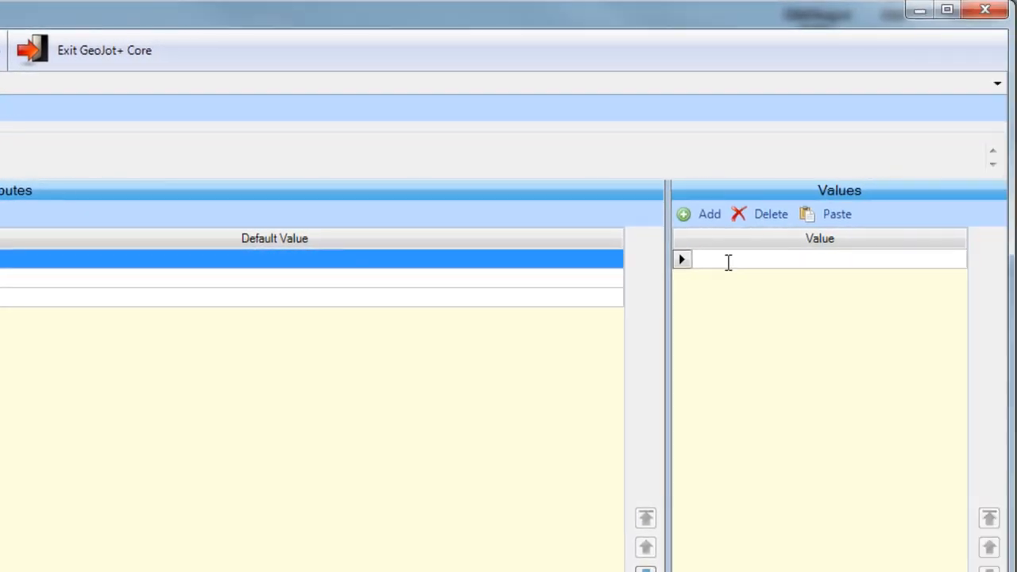
pyautogui.write('AB')
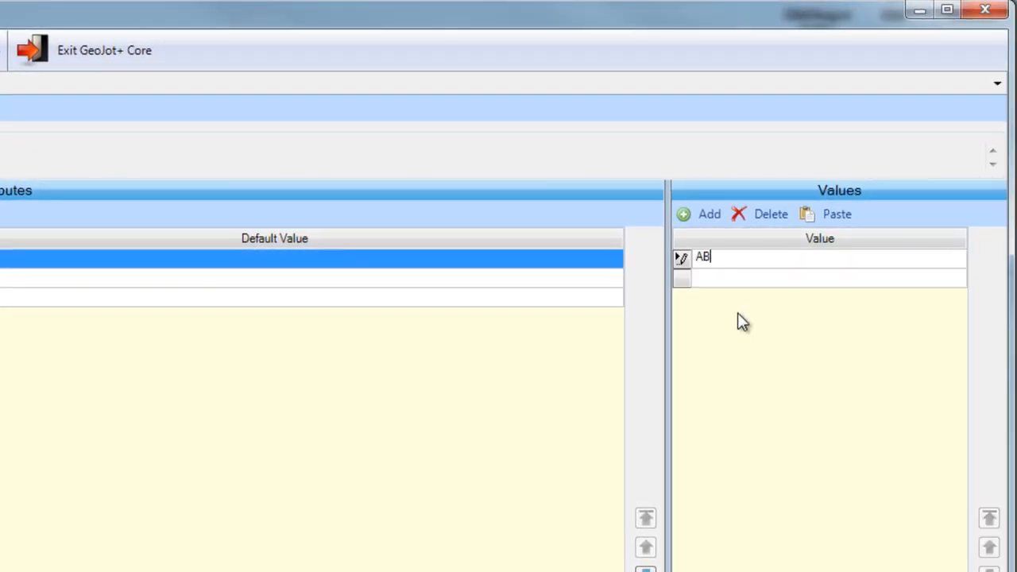
pyautogui.write('1234')
pyautogui.press('Return')
pyautogui.write('BC')
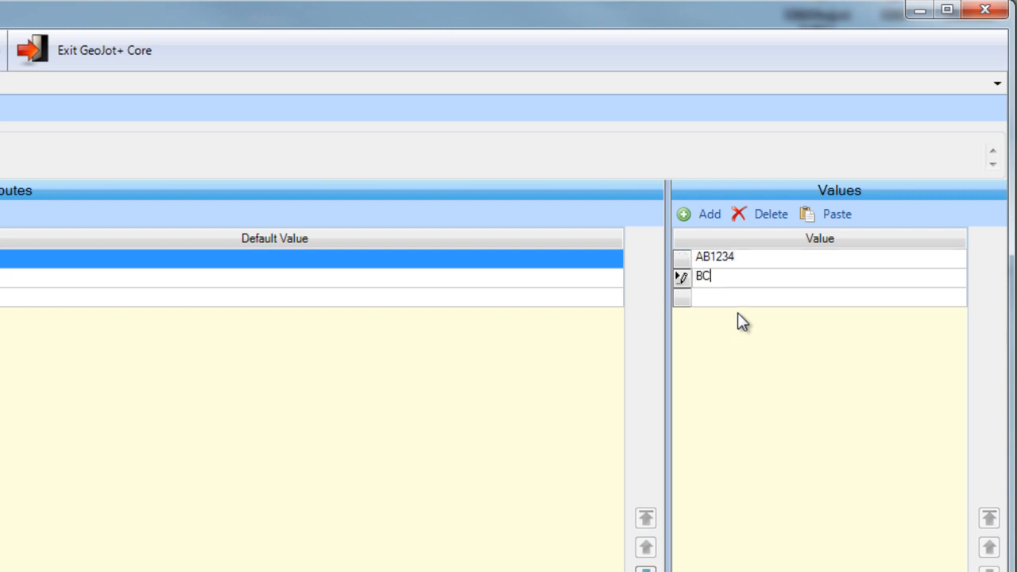
pyautogui.write('2345')
pyautogui.click(533, 343)
# Step: Add the values Patrol and Overwatch to the Mission Type attribute
pyautogui.click(5, 278)
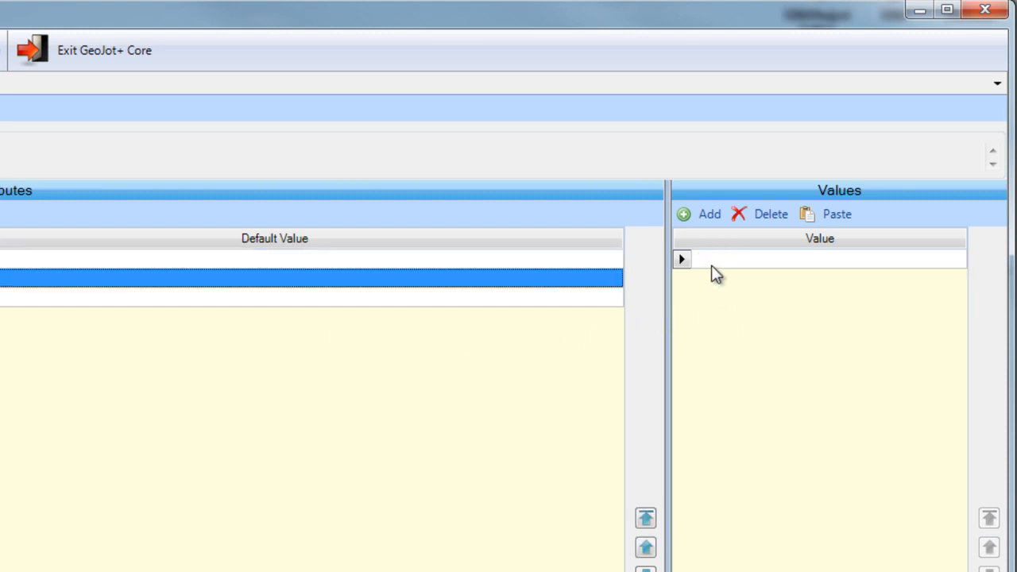
pyautogui.click(713, 260)
pyautogui.write('Patrol')
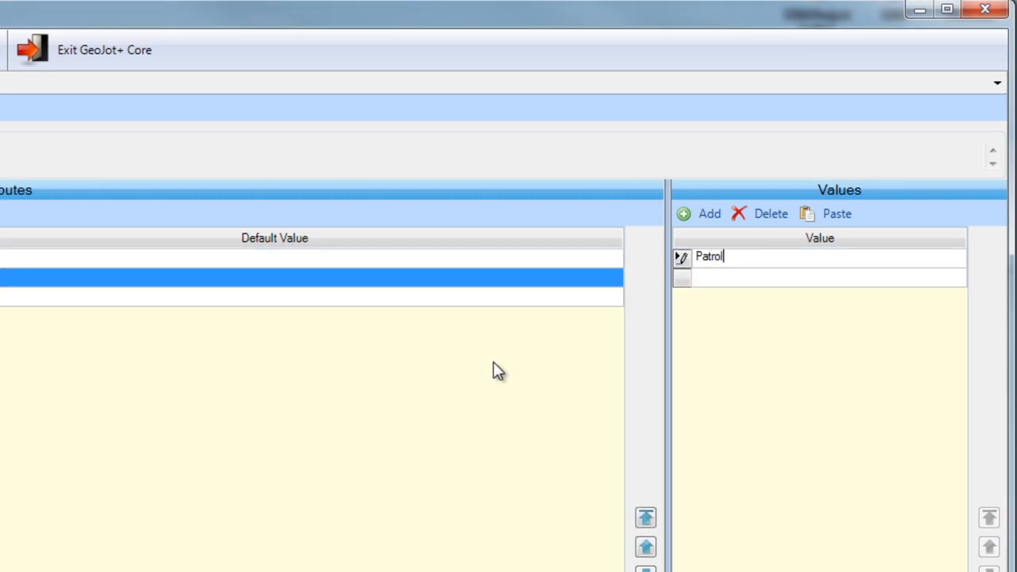
pyautogui.press('Return')
pyautogui.write('O')
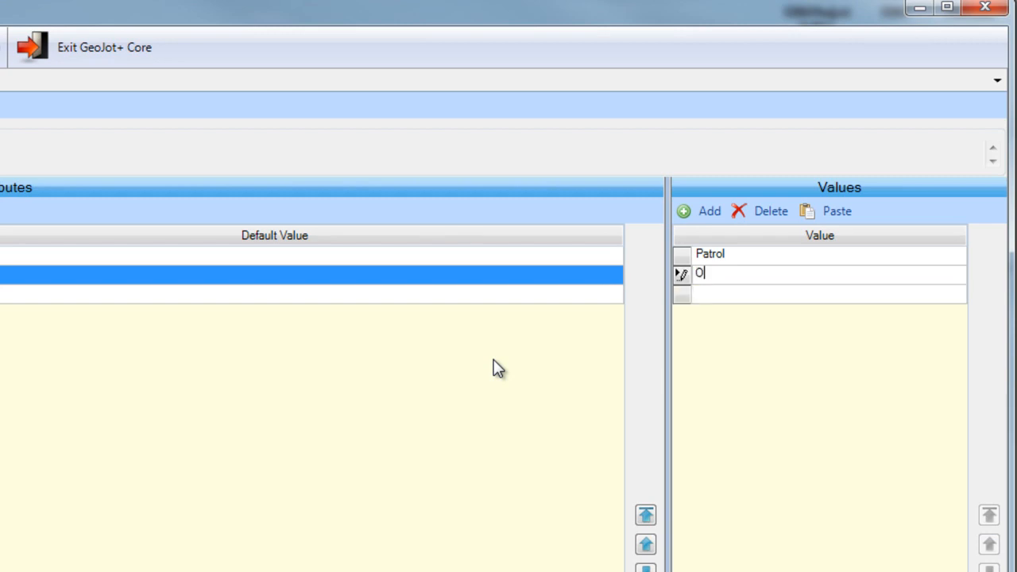
pyautogui.write('verwatch')
# Step: Add the values A Co, B Co and C Co to the Unit ID attribute
pyautogui.click(504, 294)
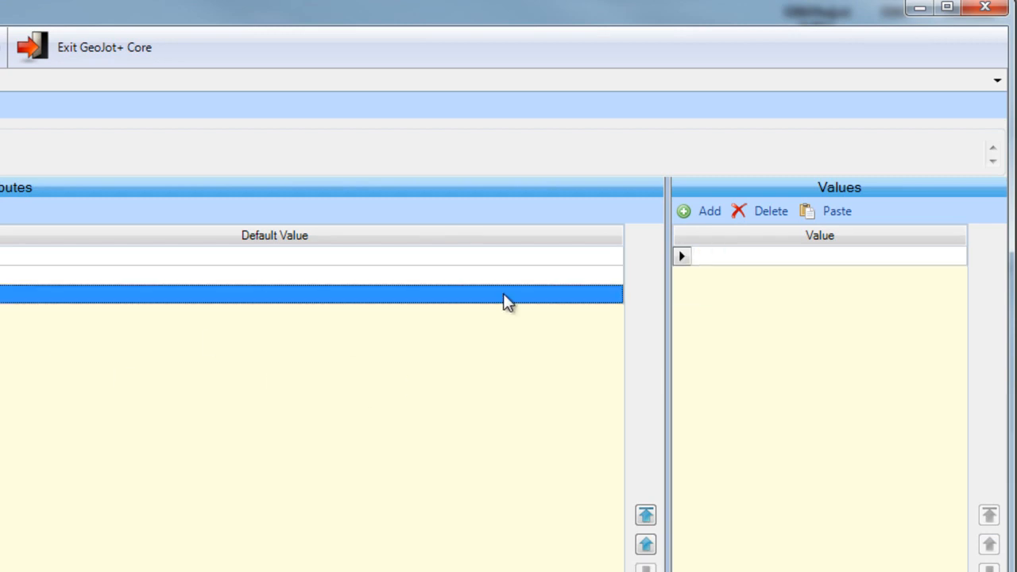
pyautogui.click(729, 255)
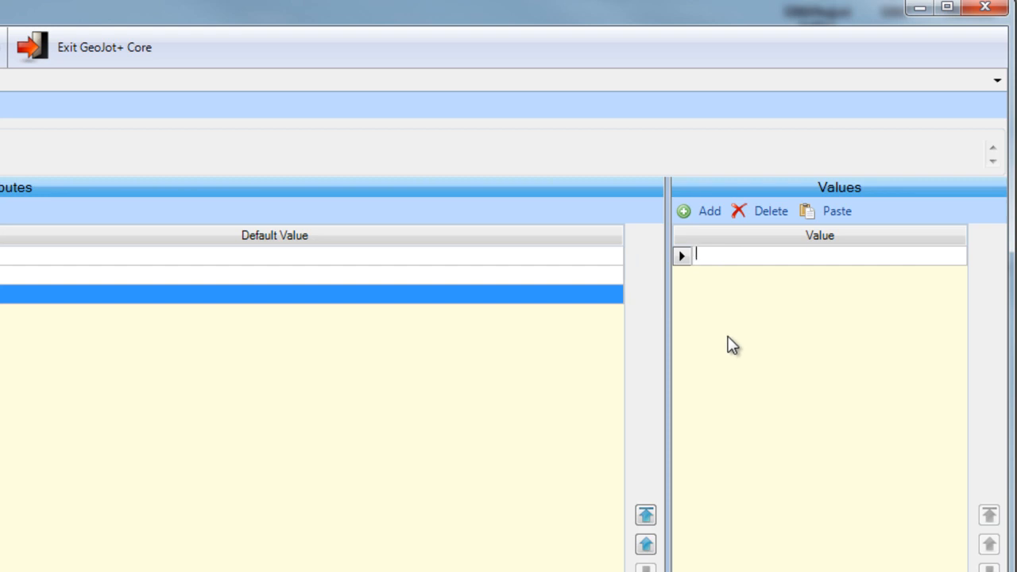
pyautogui.write('A Co')
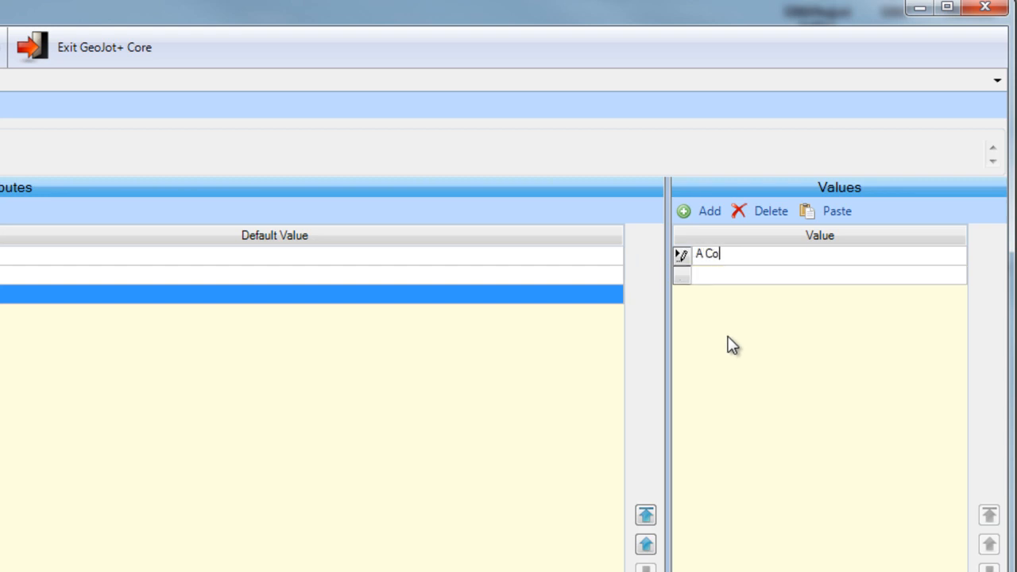
pyautogui.press('Return')
pyautogui.write('B CO')
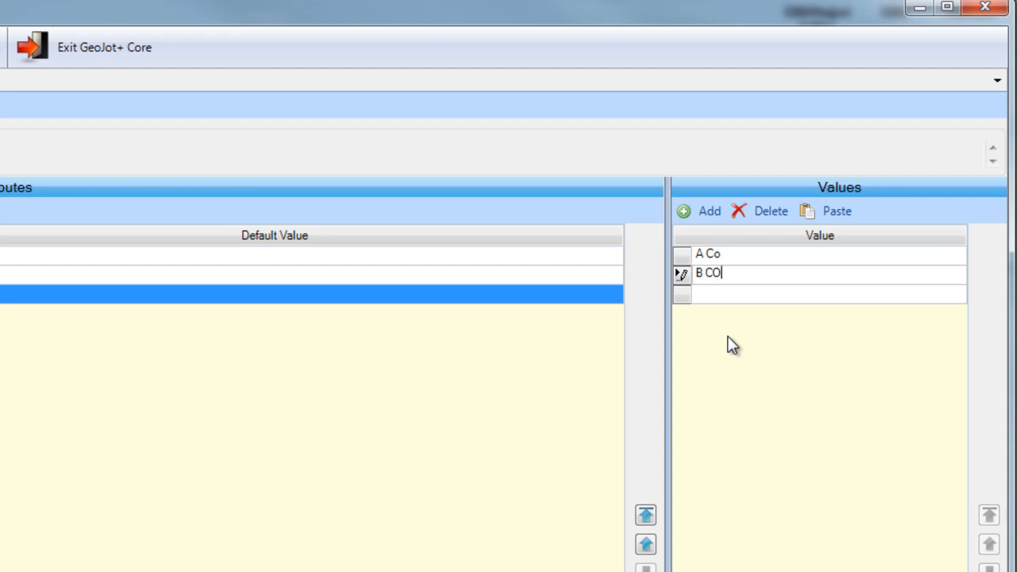
pyautogui.press('BackSpace')
pyautogui.write('o')
pyautogui.press('Return')
pyautogui.write('C CO')
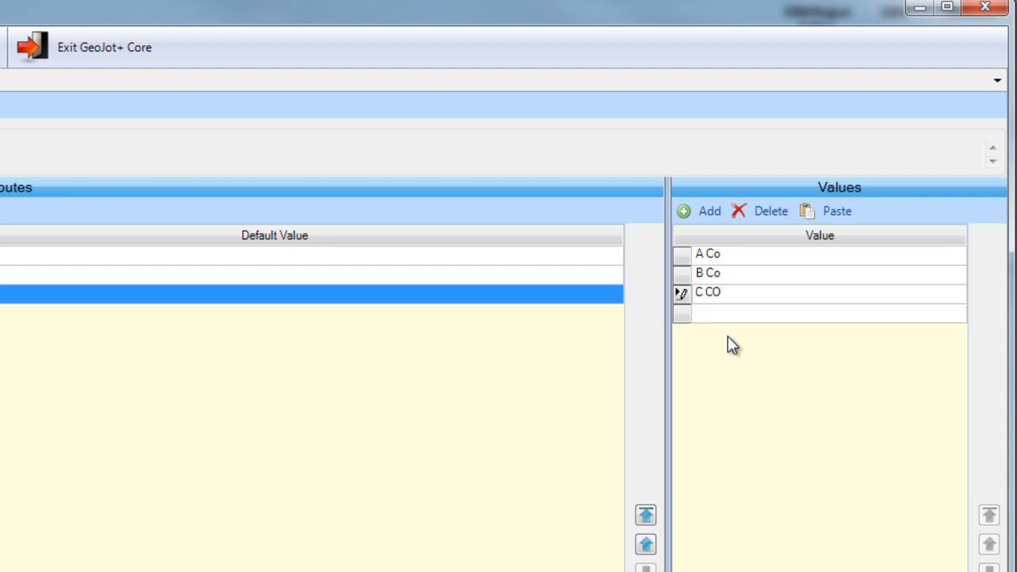
pyautogui.press('BackSpace')
pyautogui.write('o')
# Step: Move the B Co value one place down in the Unit ID values and back up again
pyautogui.click(683, 273)
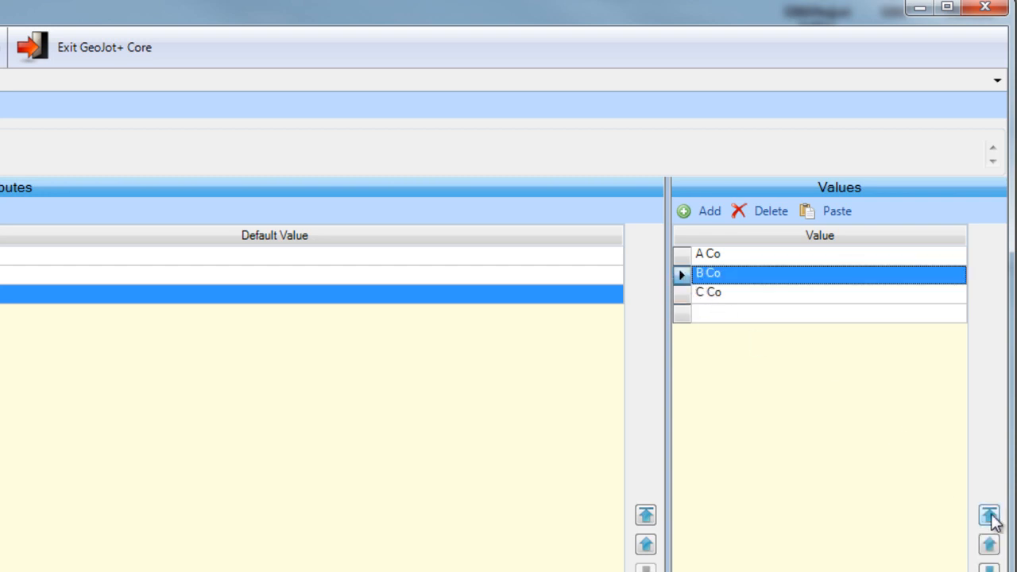
pyautogui.click(989, 569)
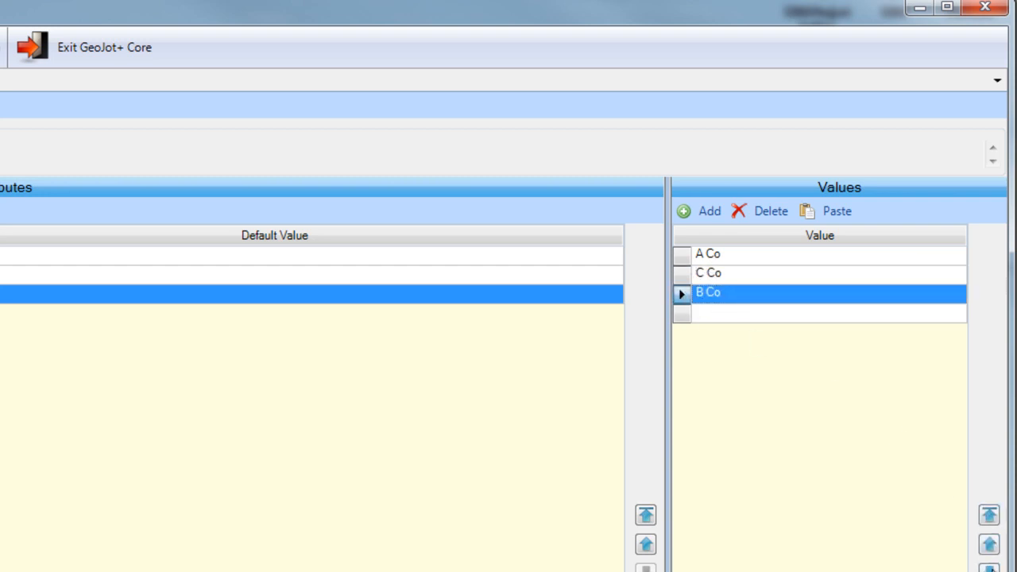
pyautogui.click(990, 545)
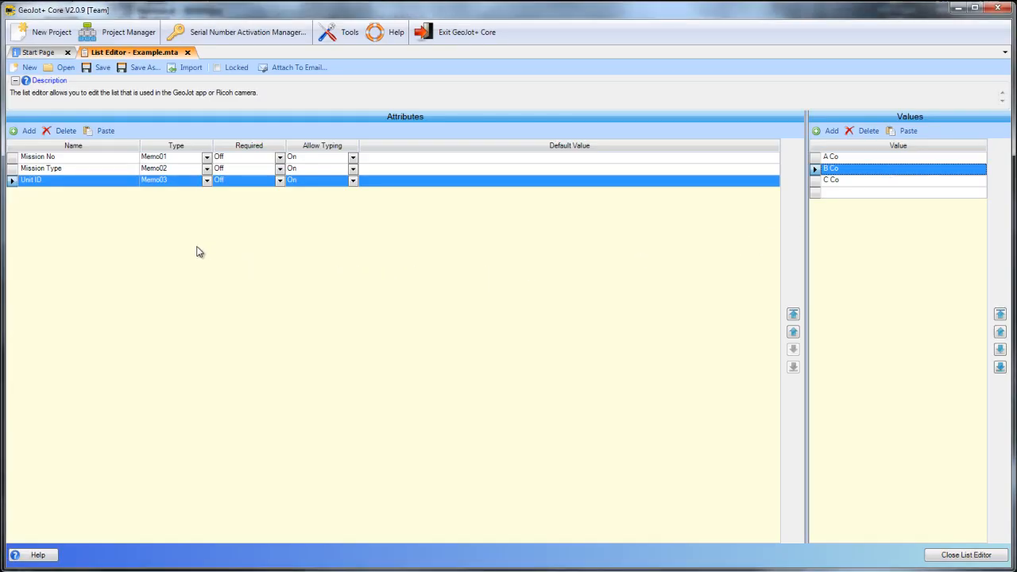
# Step: Save the list as the Ricoh file Example.mta in the TEMPLATE folder of the RICOHDCX (M:) drive
pyautogui.click(139, 69)
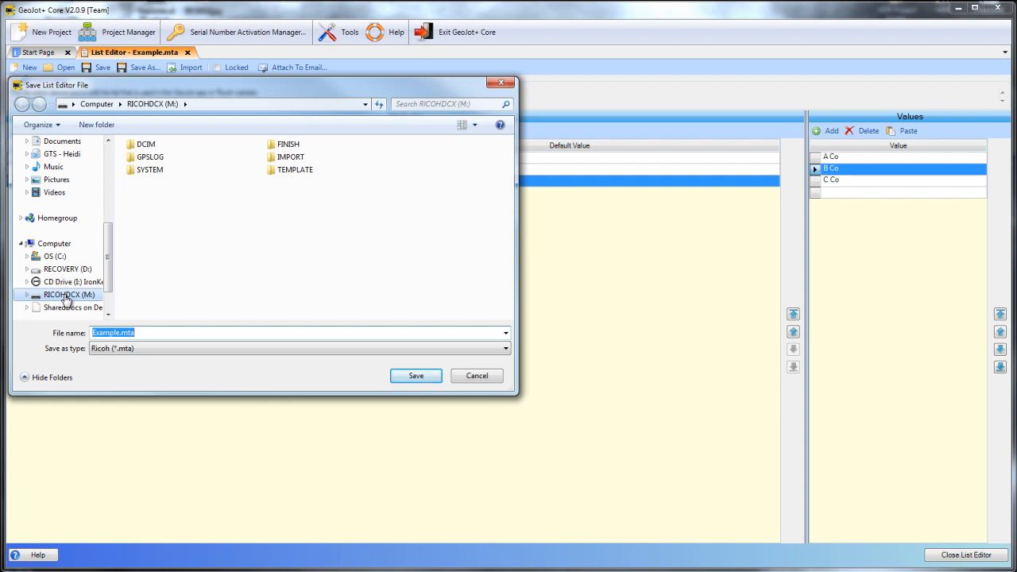
pyautogui.doubleClick(284, 172)
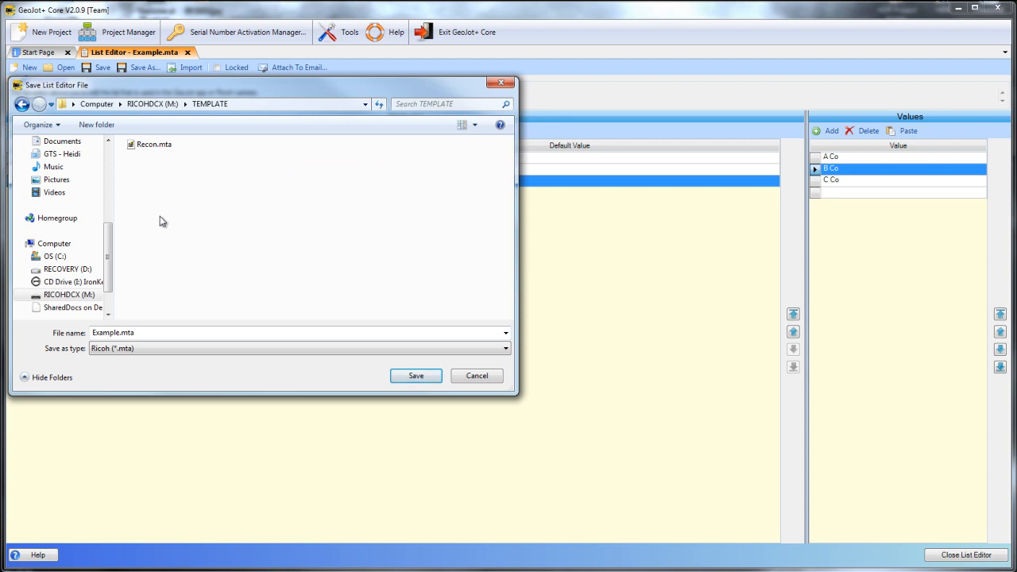
pyautogui.click(416, 375)
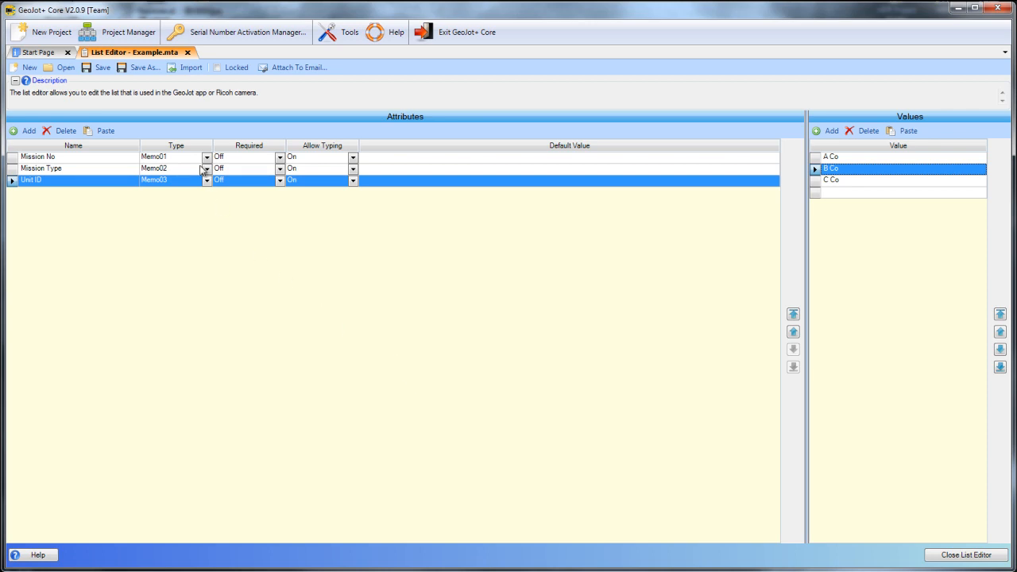
# Step: Start a data file import and browse to the MTA Files folder inside Geo-Tactical Solutions
pyautogui.click(191, 69)
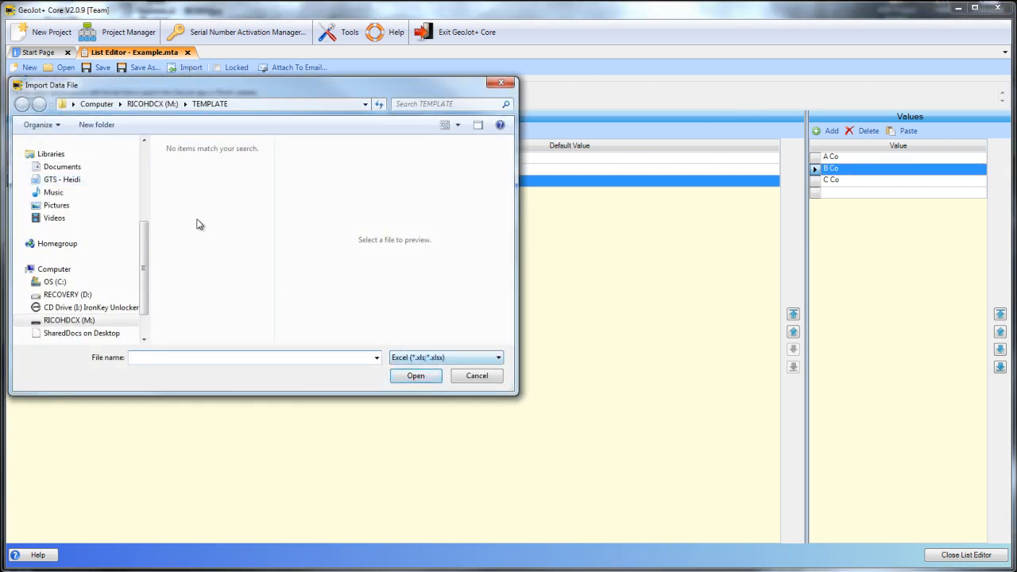
pyautogui.click(144, 156)
pyautogui.click(82, 188)
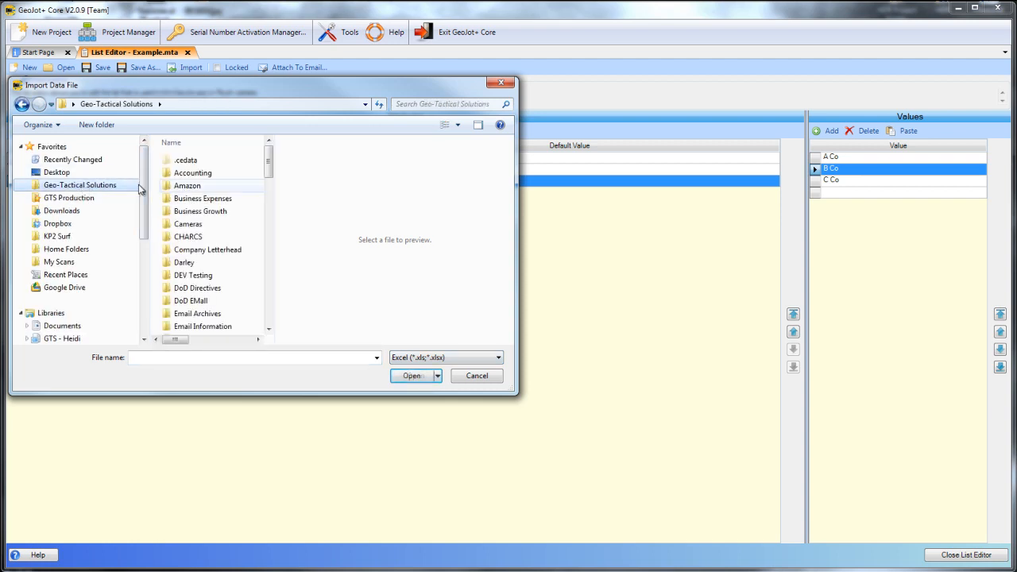
pyautogui.scroll(-10, 262, 298)
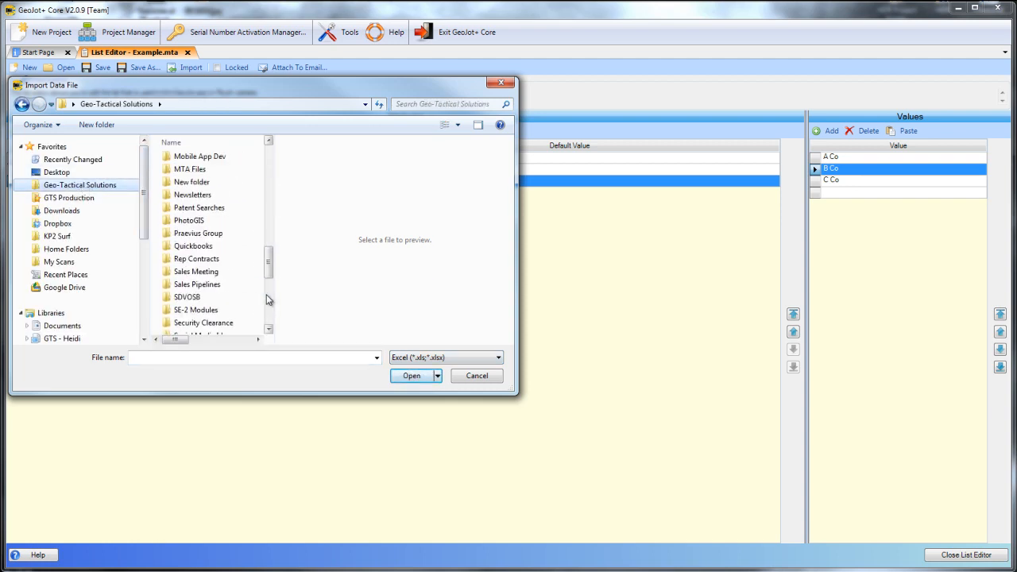
pyautogui.doubleClick(194, 169)
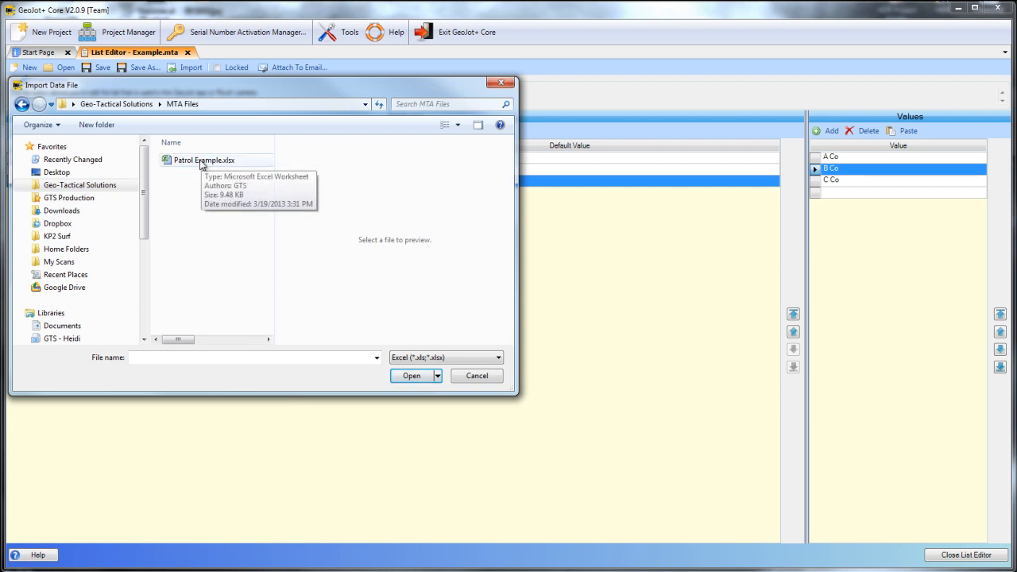
# Step: Import the Excel file Patrol Example.xlsx into the list, keeping Excel (*.xls;*.xlsx) as the file type
pyautogui.click(413, 358)
pyautogui.click(431, 370)
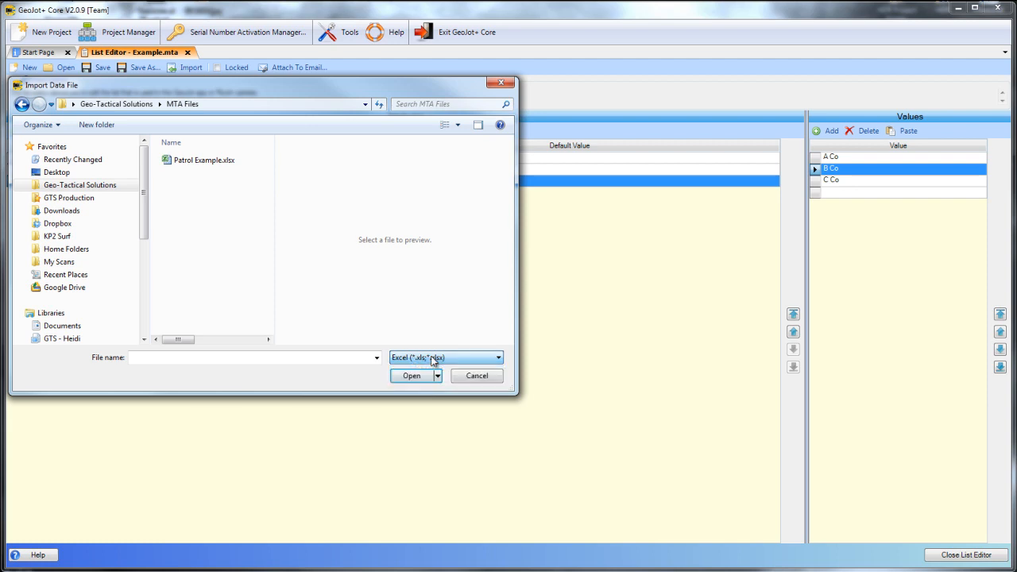
pyautogui.click(204, 162)
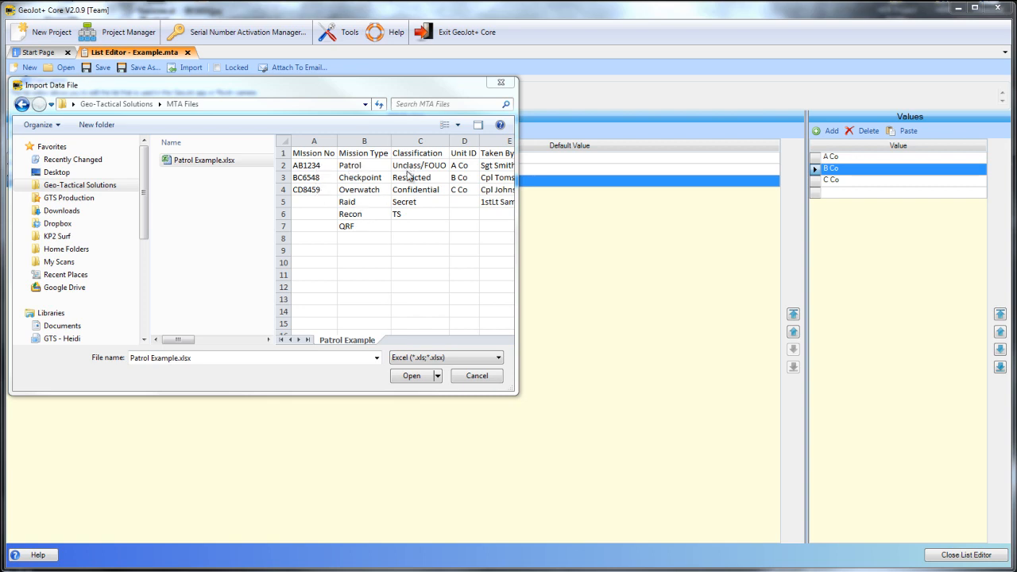
pyautogui.click(415, 379)
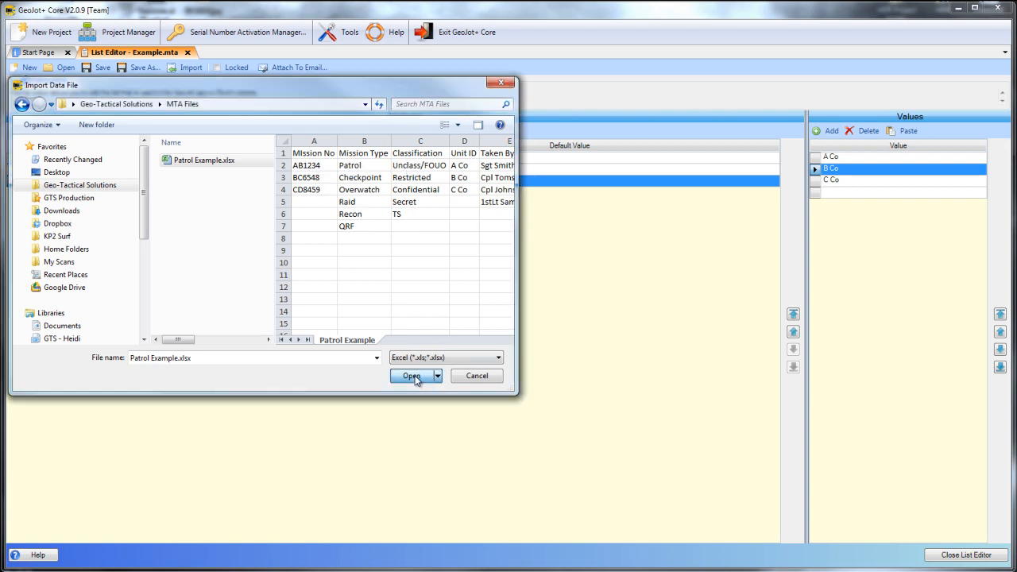
pyautogui.click(538, 334)
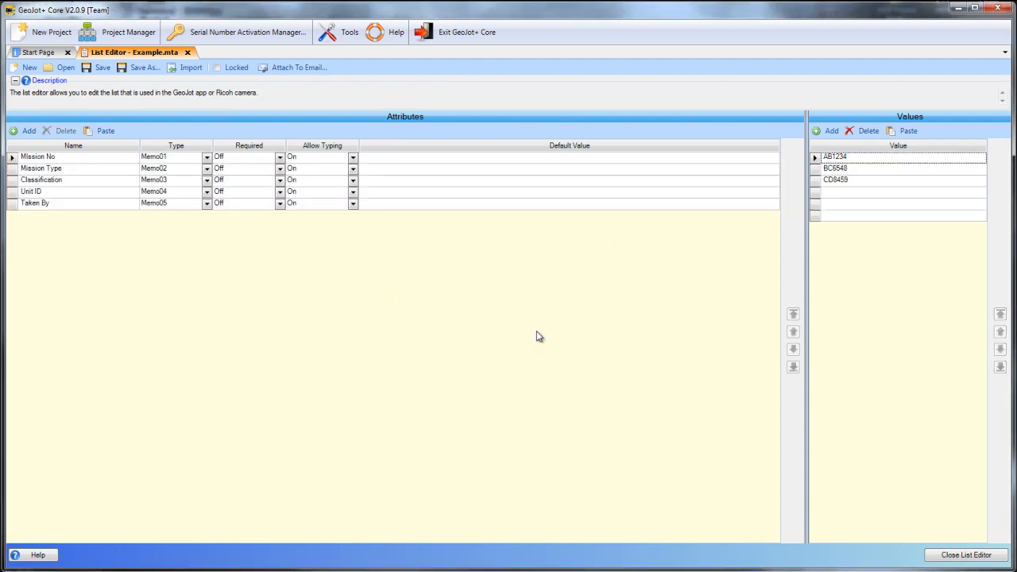